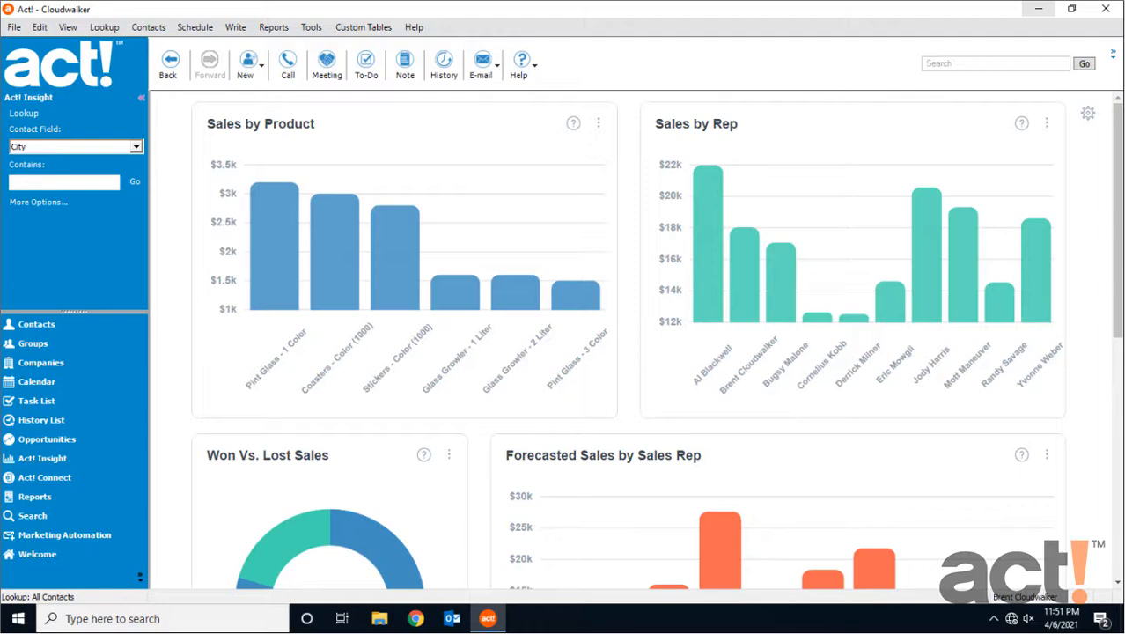
- Add a new dashboard view named Database Activity
left_click(1087, 113)
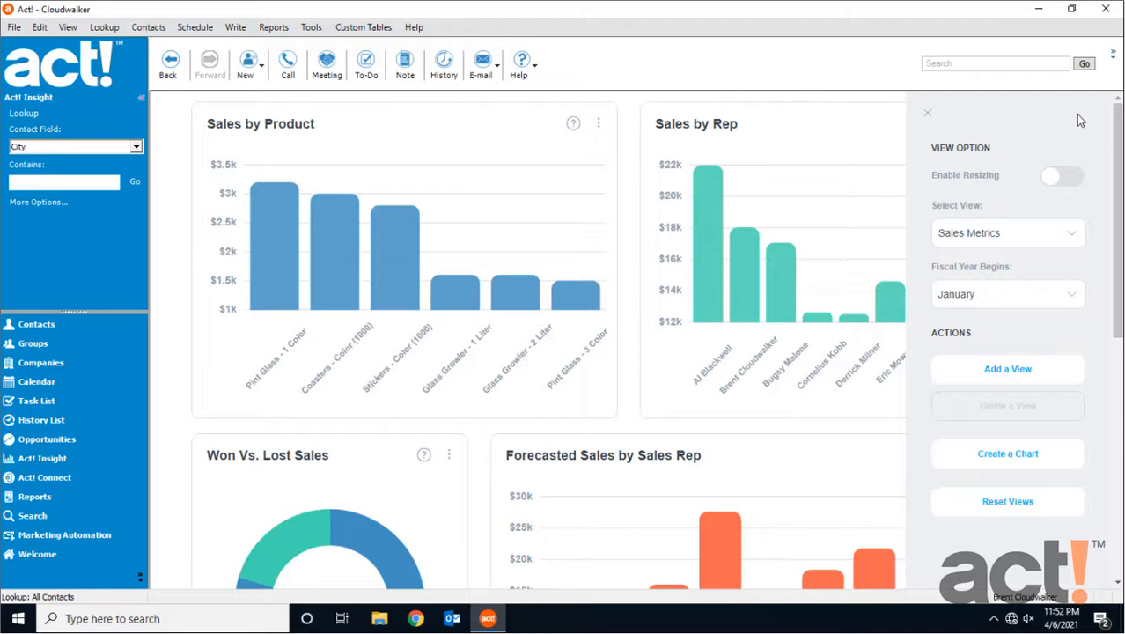
left_click(1024, 376)
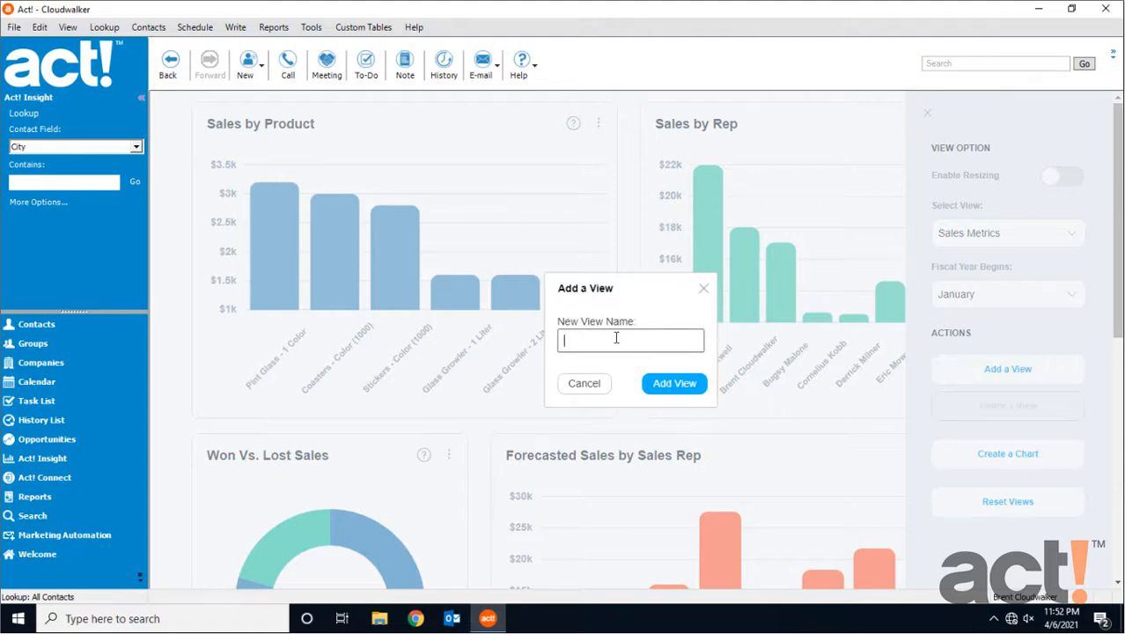
type("Database Activity")
left_click(674, 383)
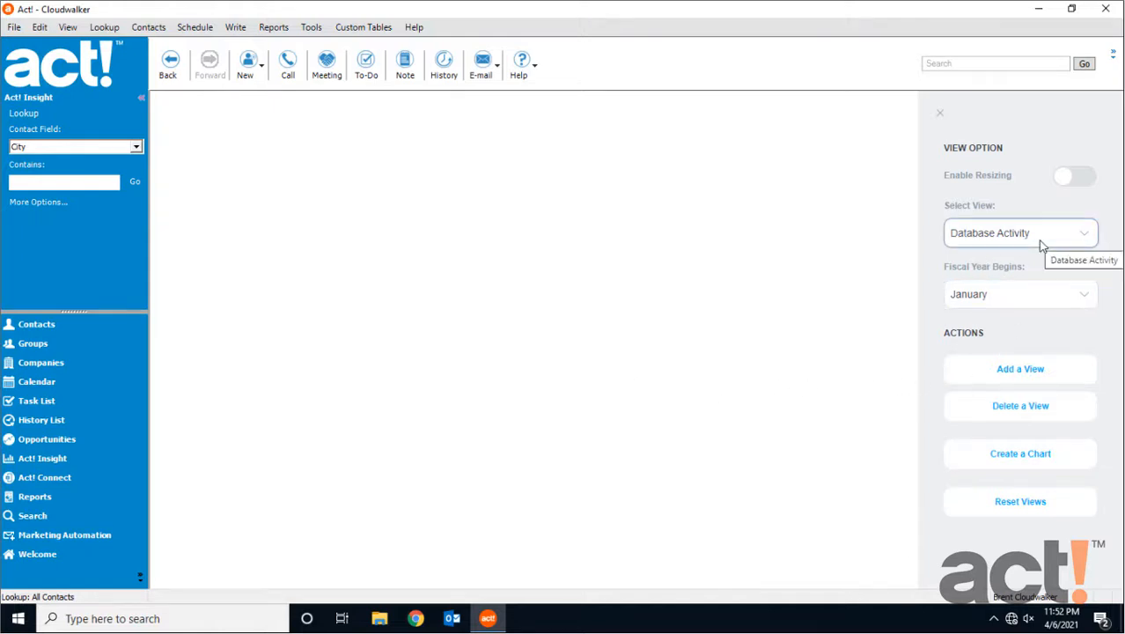
- Create a bar chart named Field Activity that counts History records by the History Type field
left_click(1024, 455)
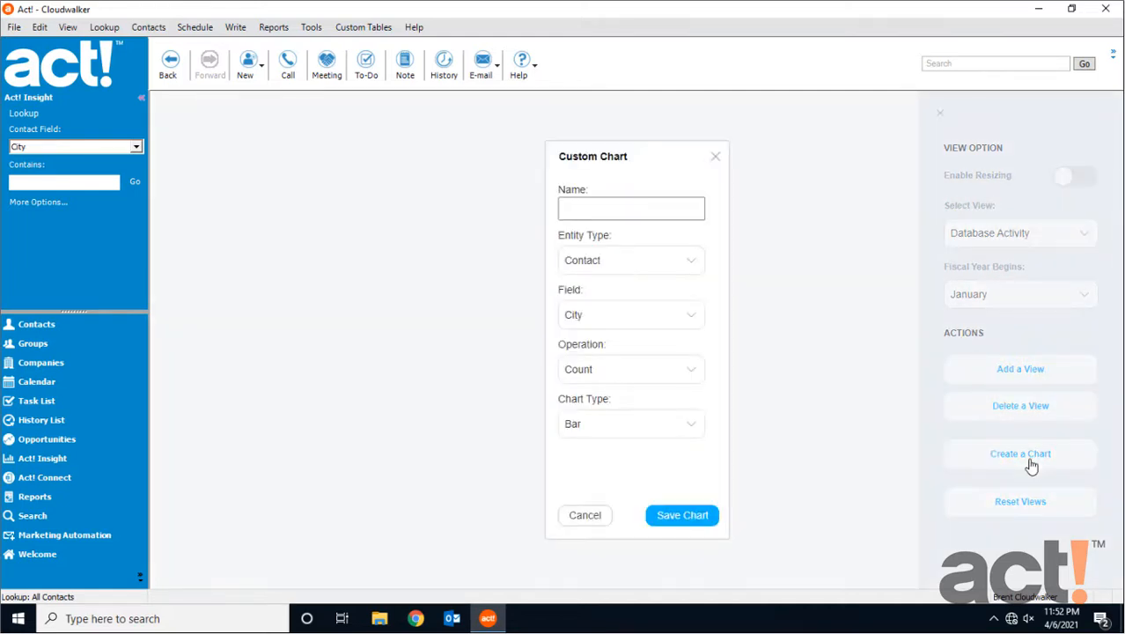
type("Field Activity")
left_click(647, 271)
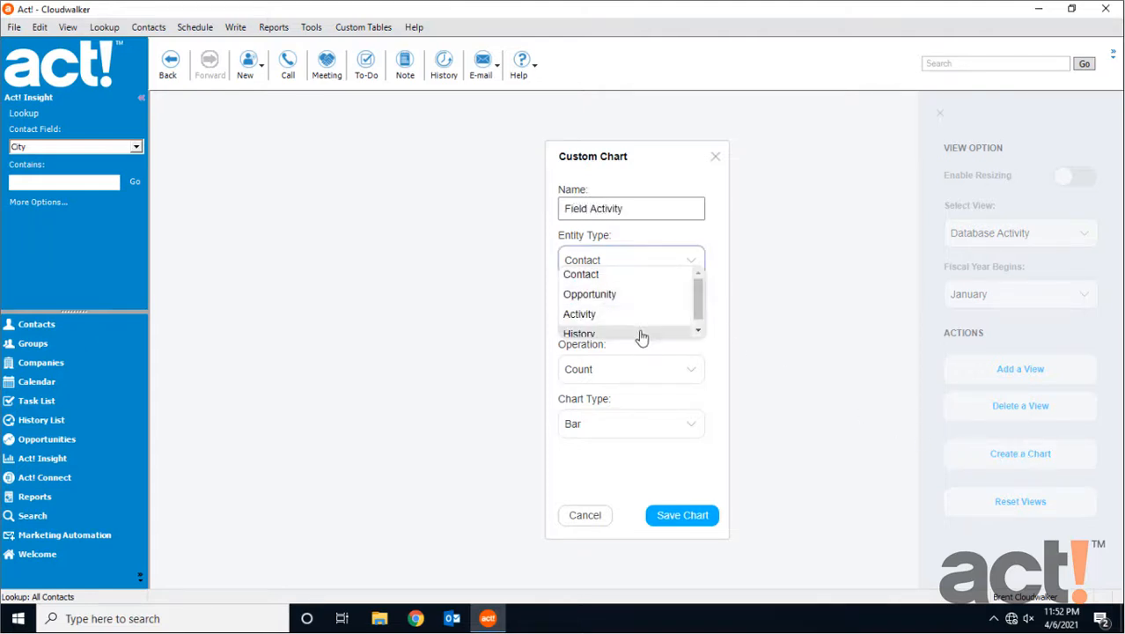
left_click(642, 334)
left_click(694, 314)
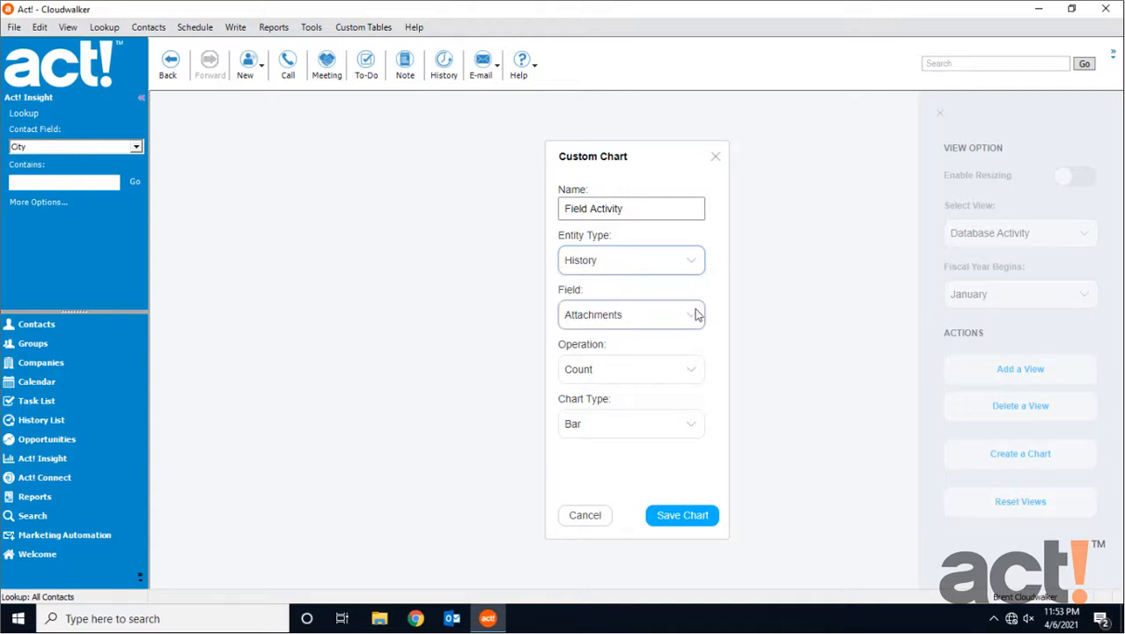
left_click_drag(698, 344, 701, 364)
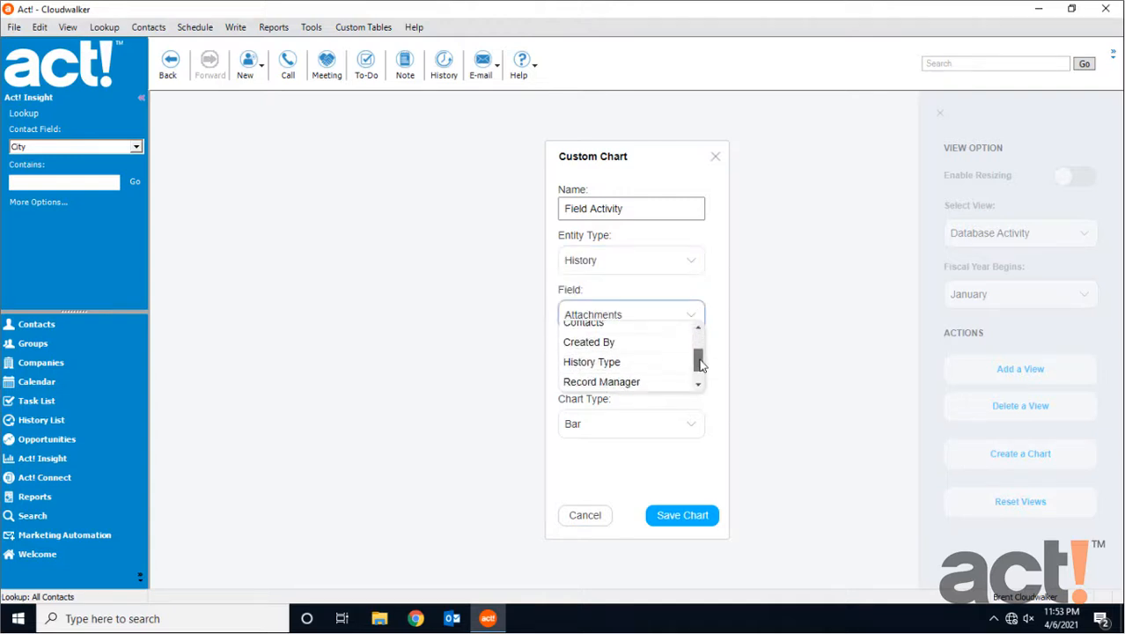
left_click(668, 370)
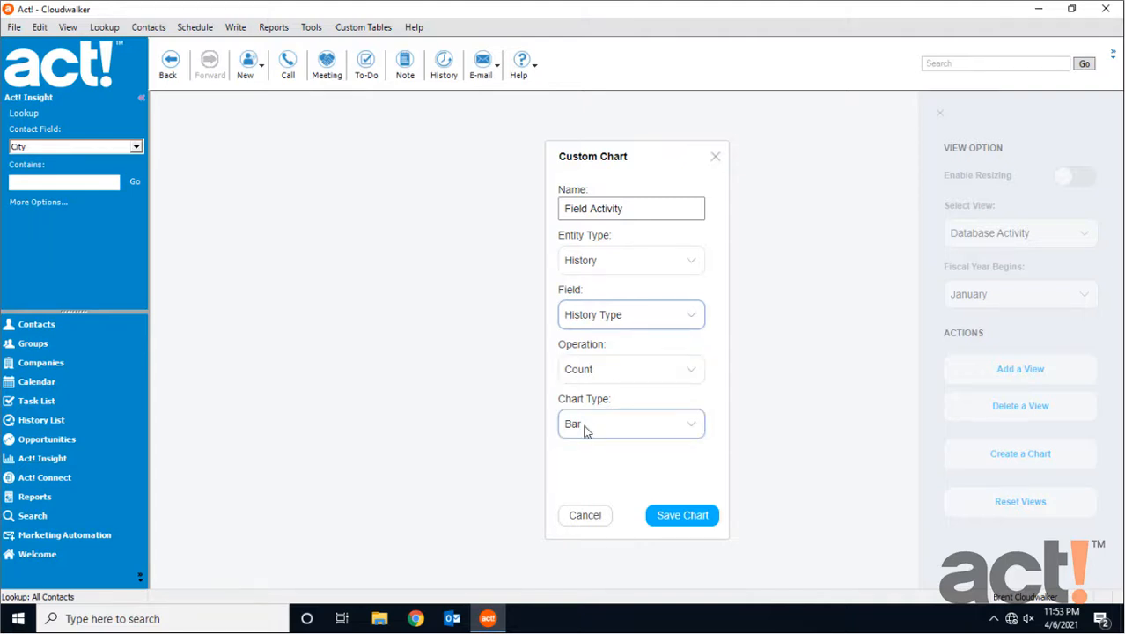
left_click(675, 519)
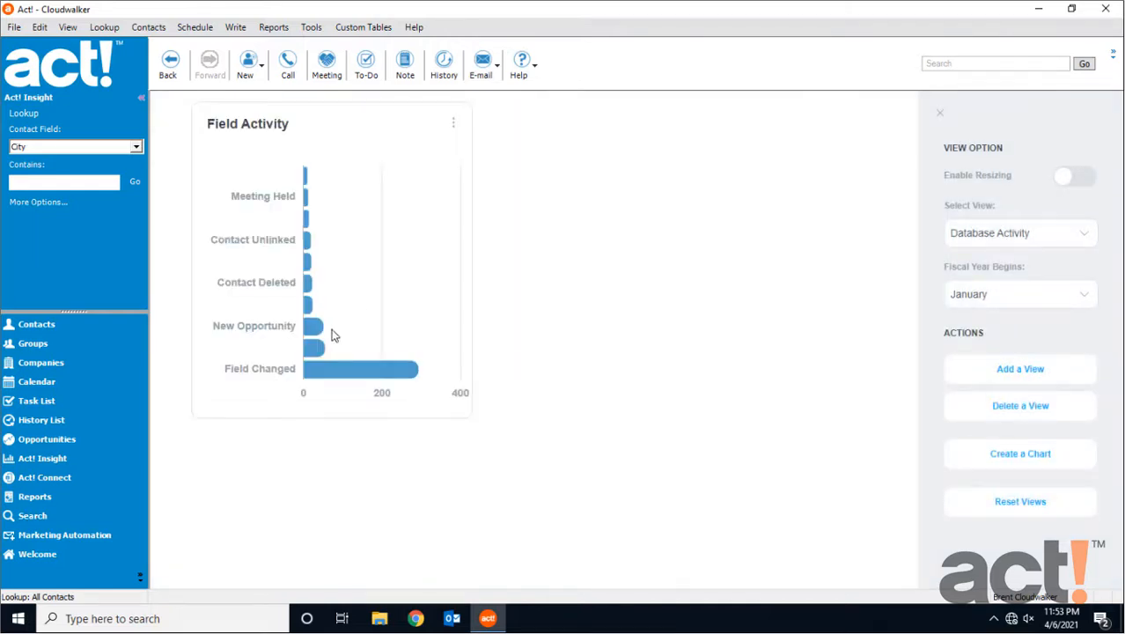
- Create a column chart named Record Manager Activity that counts History records by the Record Manager field
left_click(1020, 457)
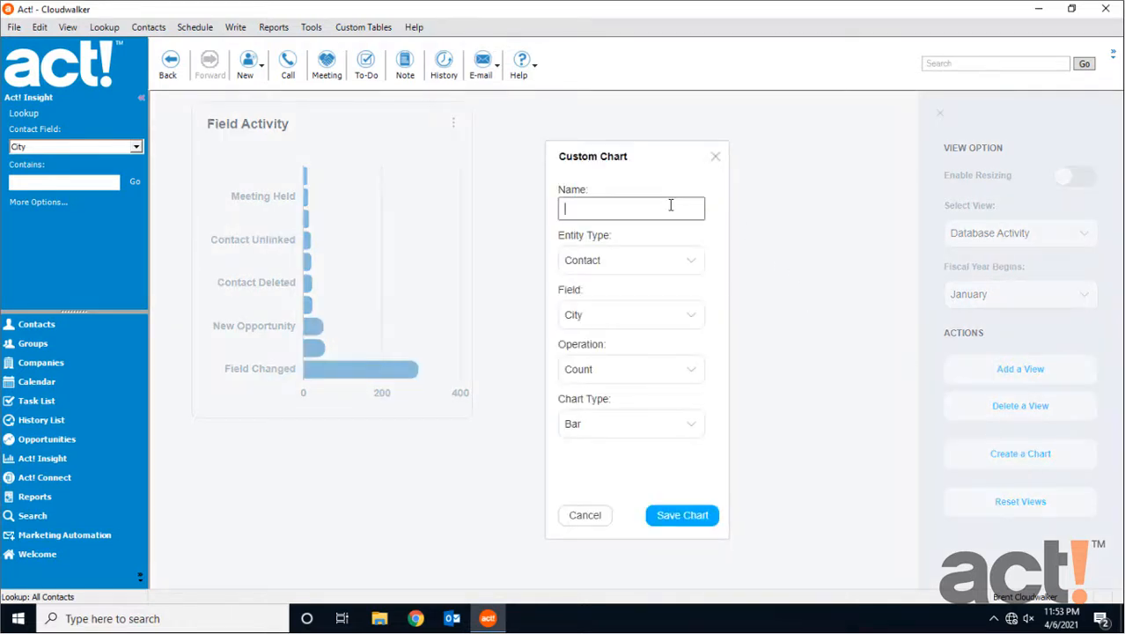
type("Record Manager Activity")
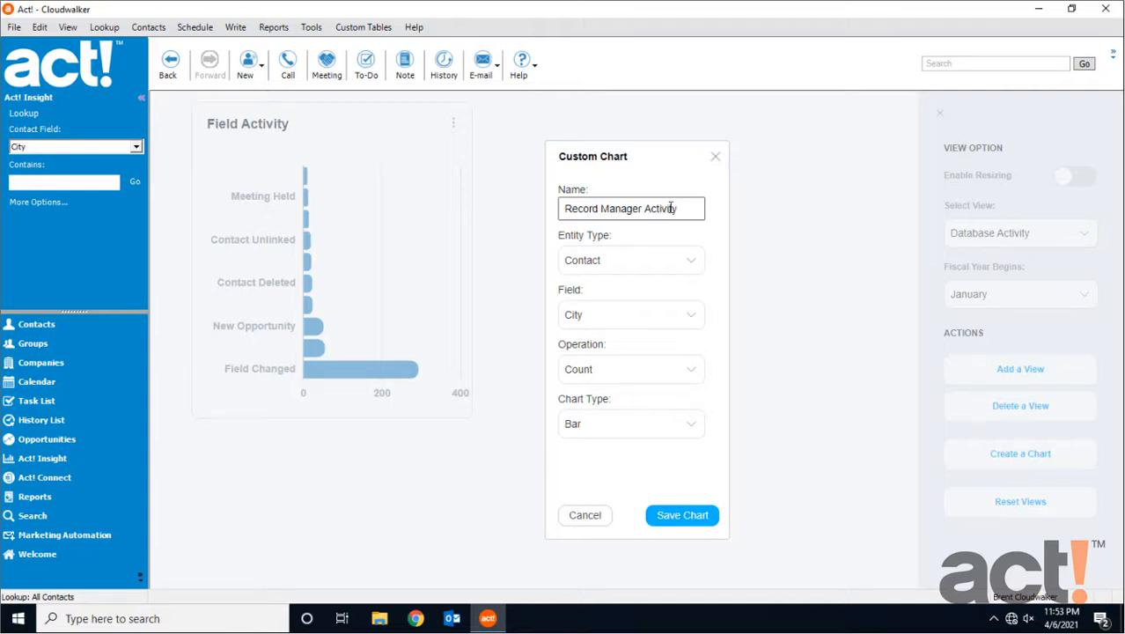
left_click(668, 263)
left_click(597, 335)
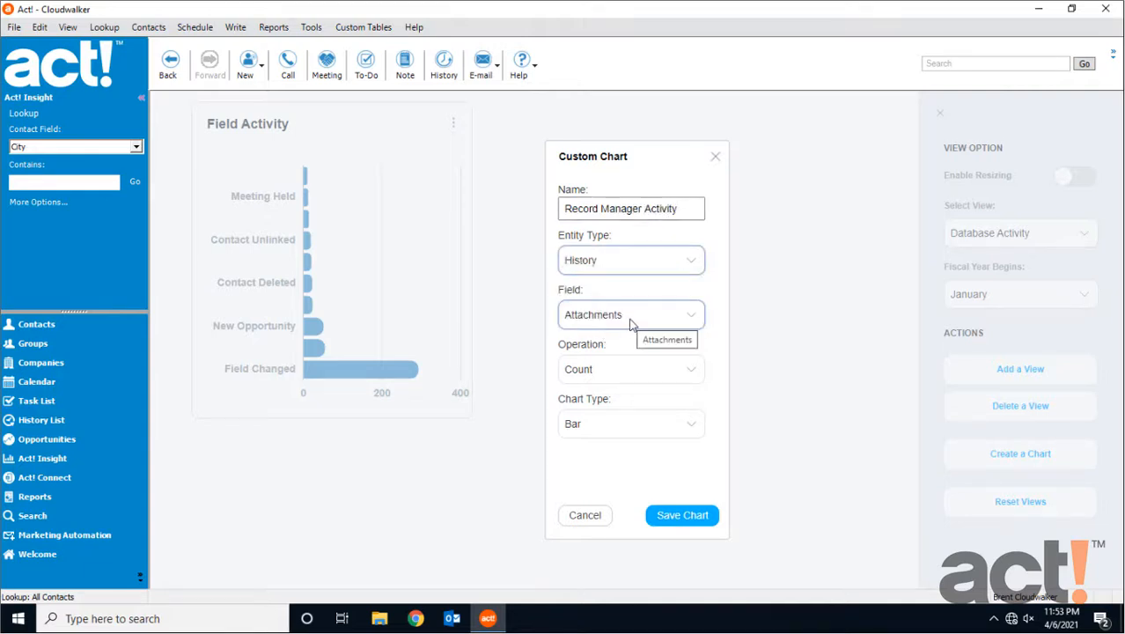
left_click(630, 320)
left_click_drag(698, 344, 697, 369)
left_click(664, 360)
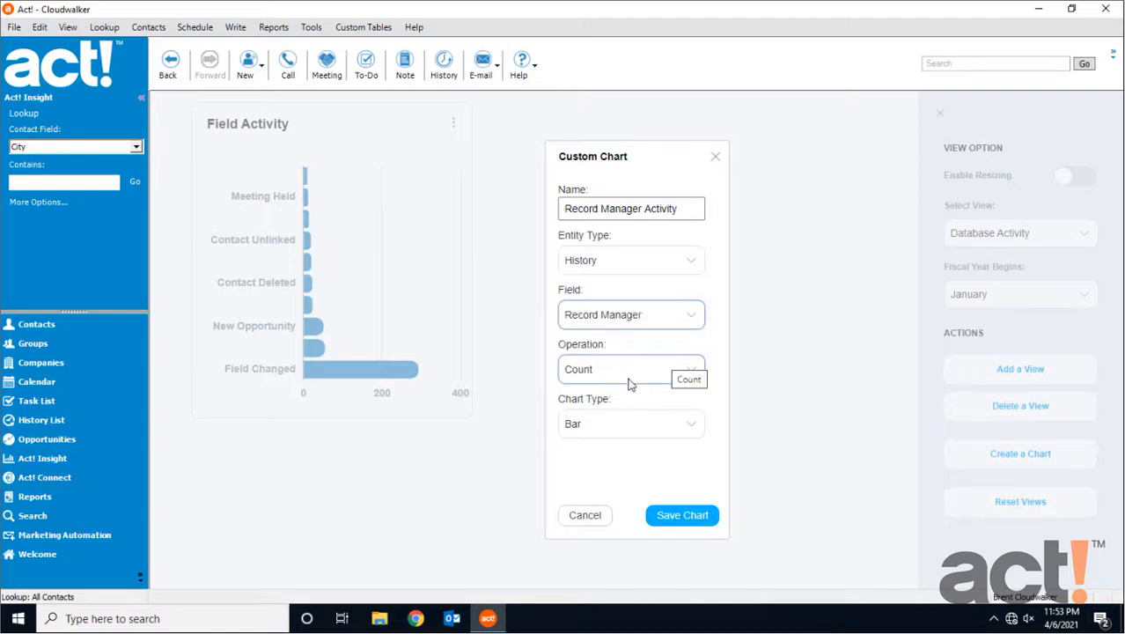
left_click(613, 422)
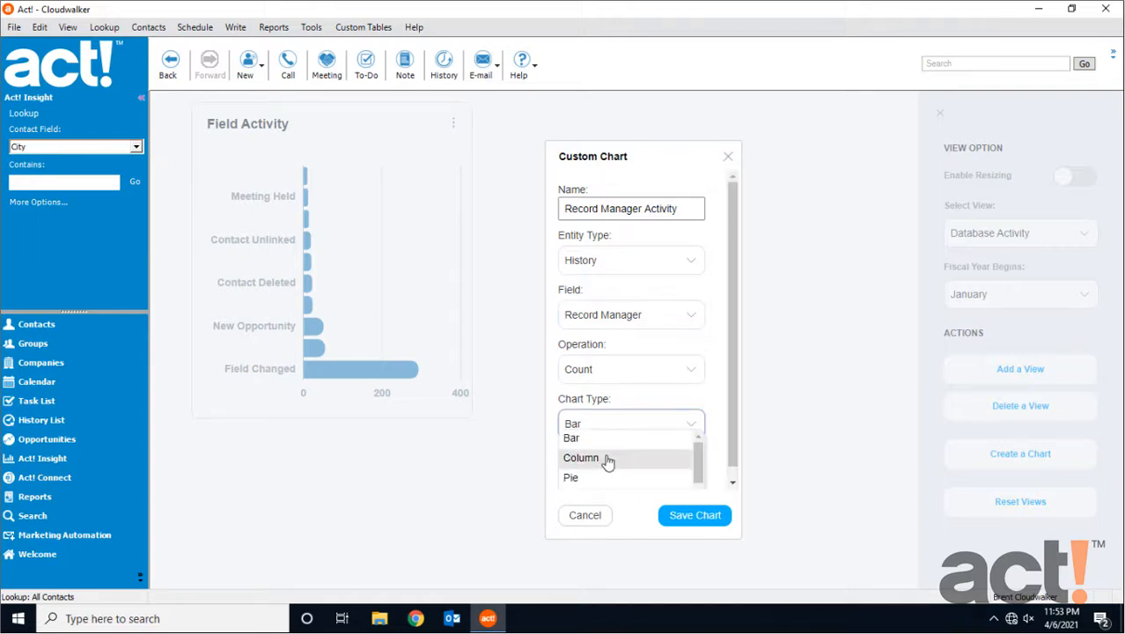
left_click(605, 458)
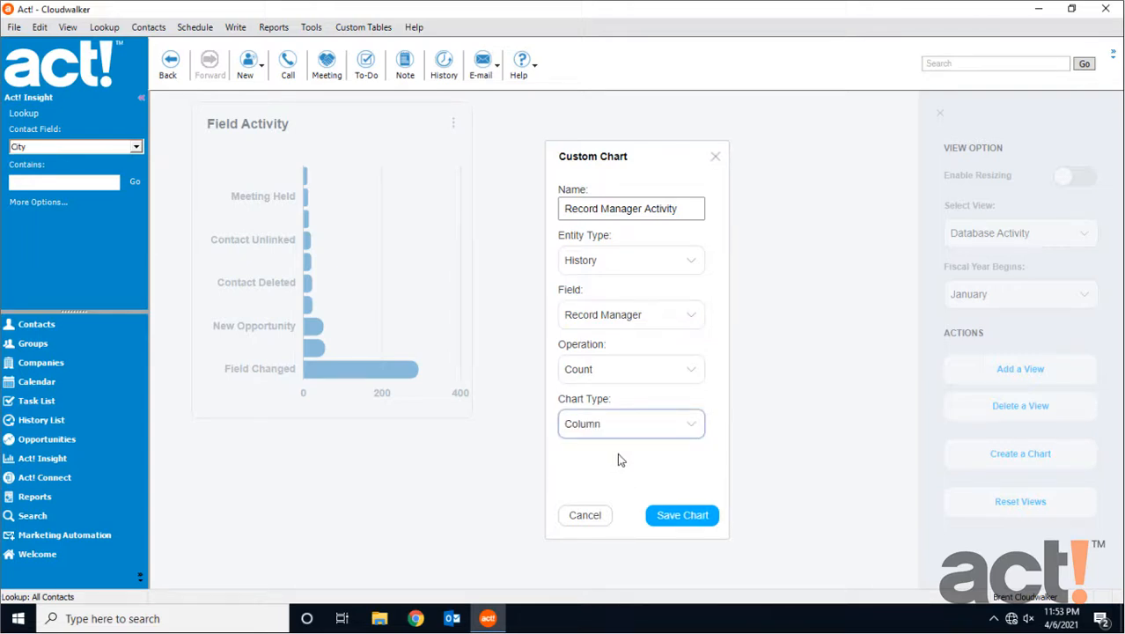
left_click(679, 518)
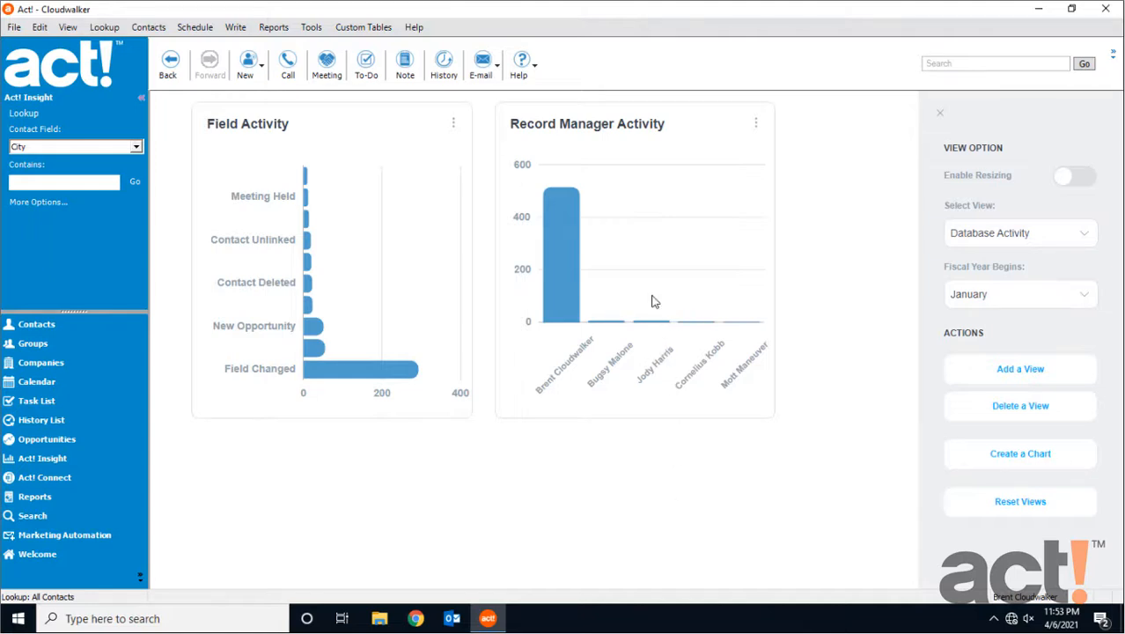
- Create a pie chart named Shared Records that counts History records by the Share With field
left_click(1017, 456)
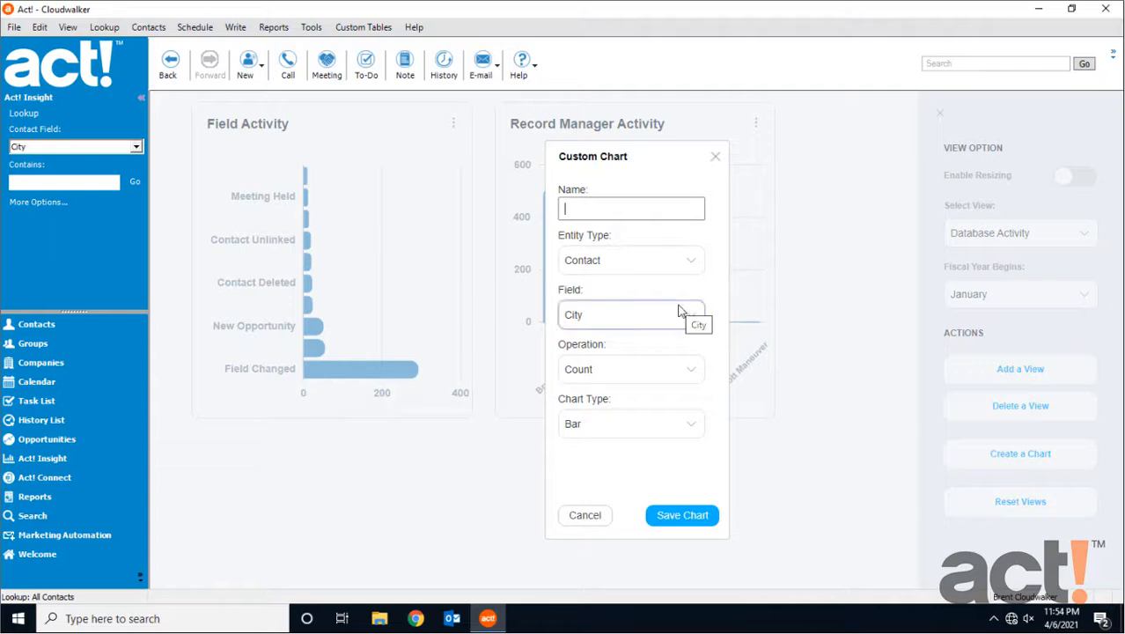
type("Shared Records")
left_click(691, 264)
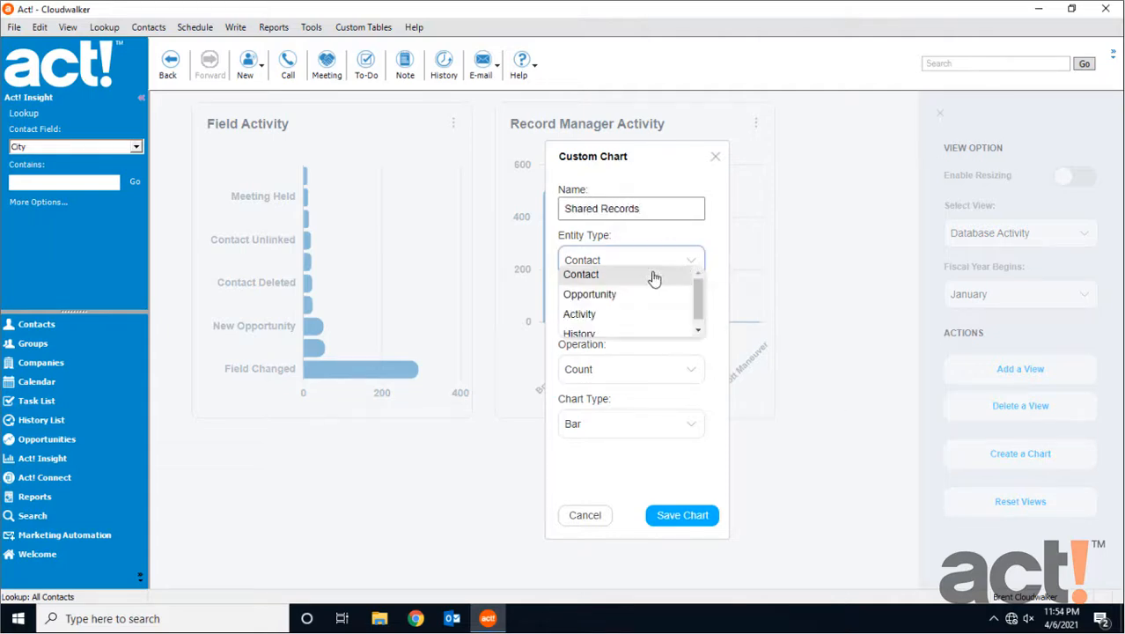
left_click(596, 333)
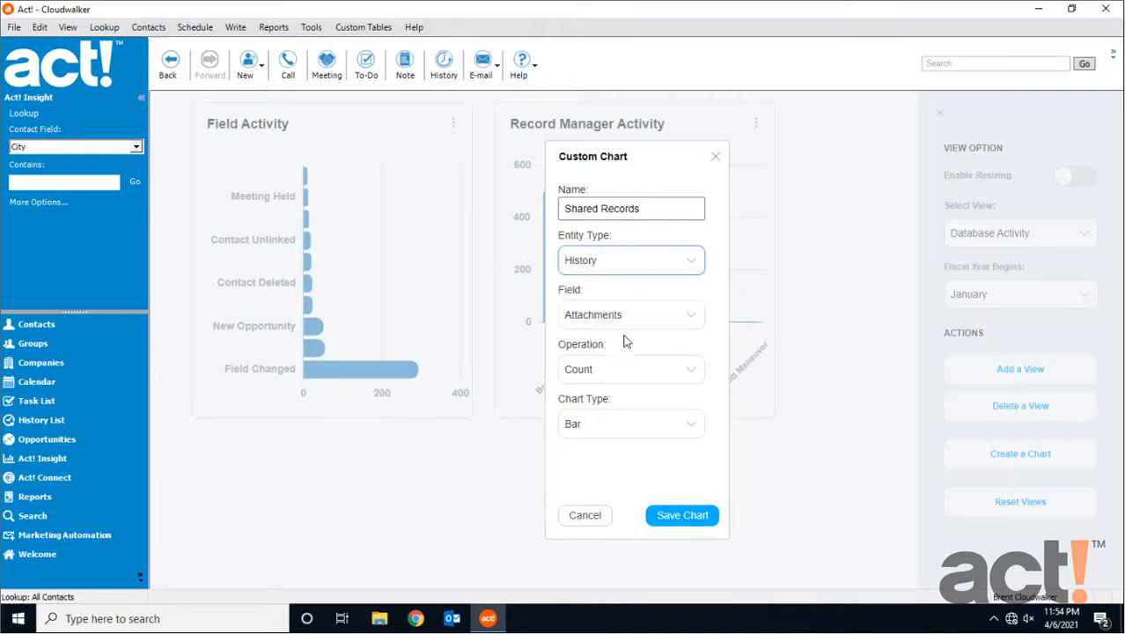
left_click(647, 318)
scroll(695, 377, "down", 2)
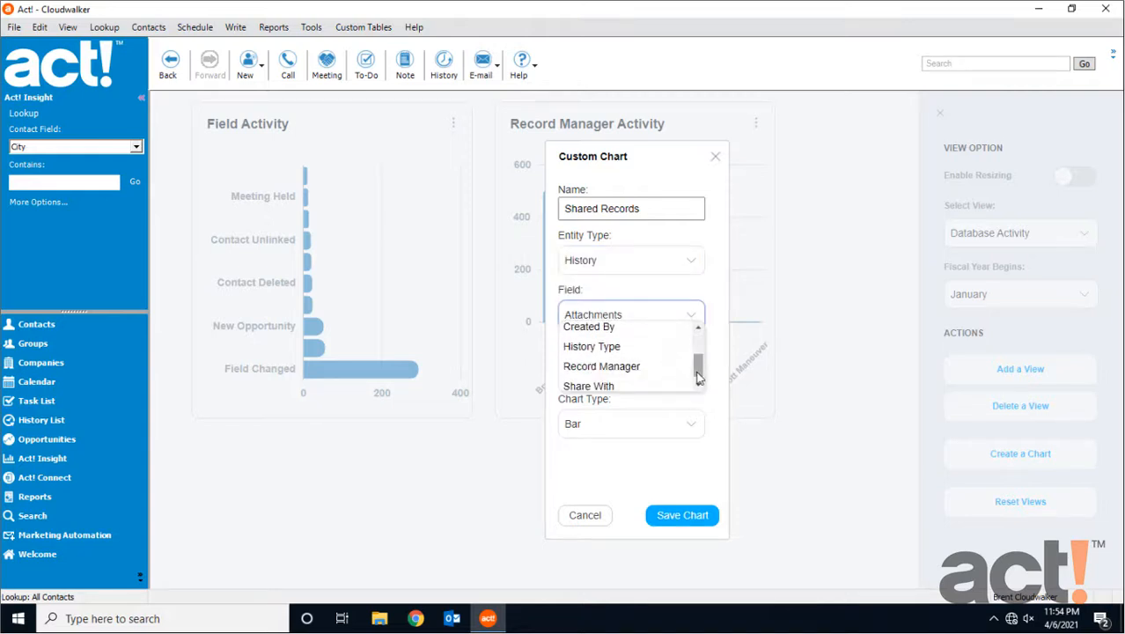
left_click(640, 383)
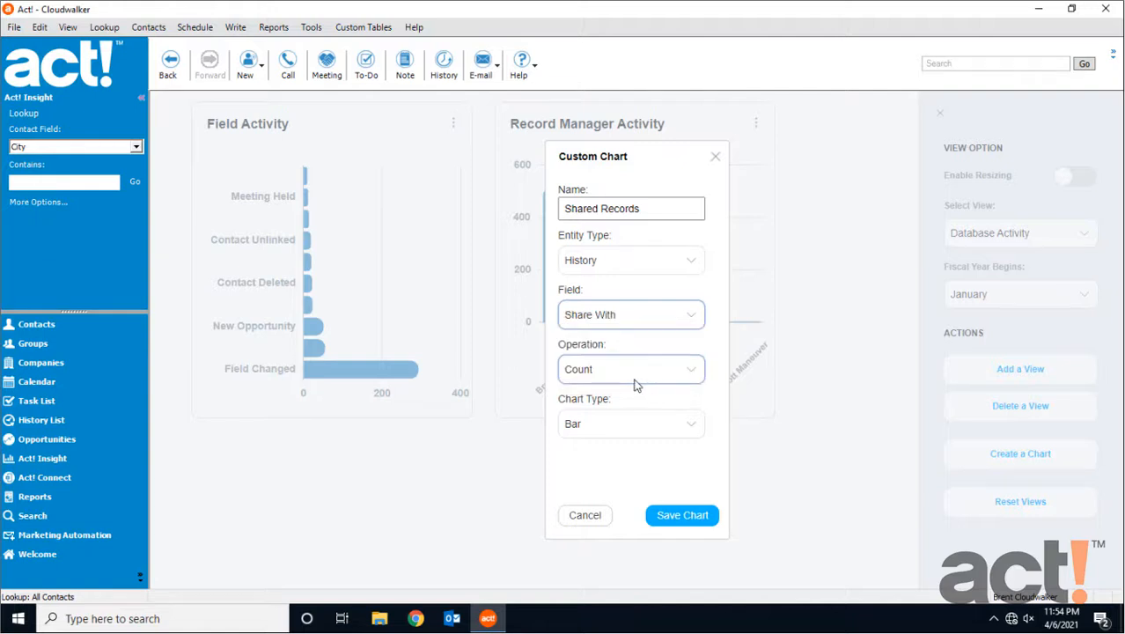
left_click(627, 425)
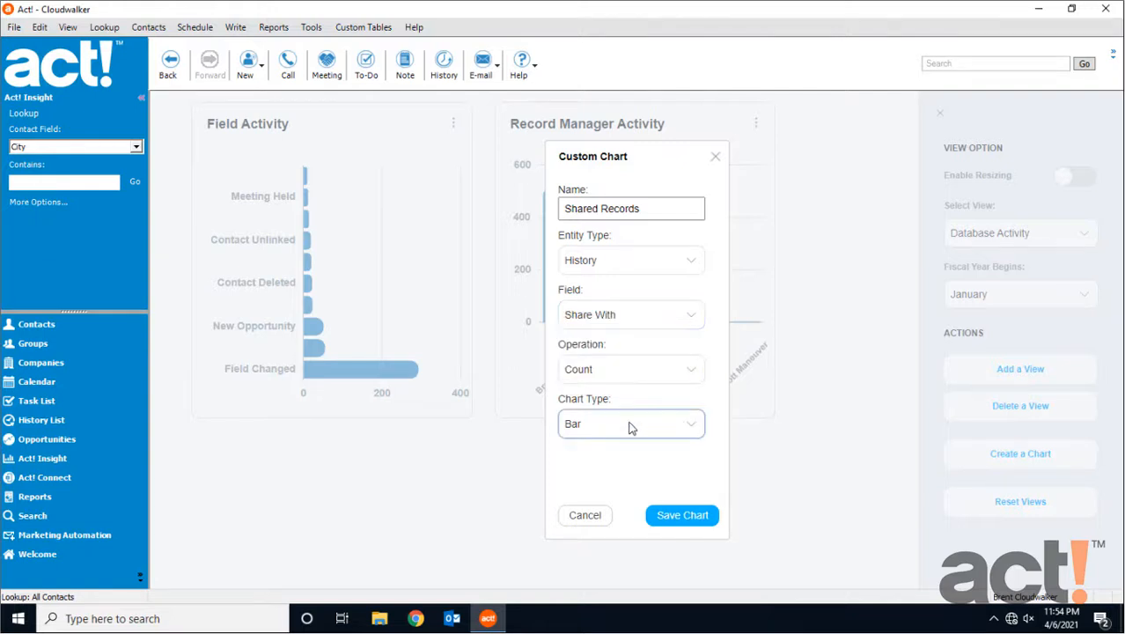
left_click(602, 478)
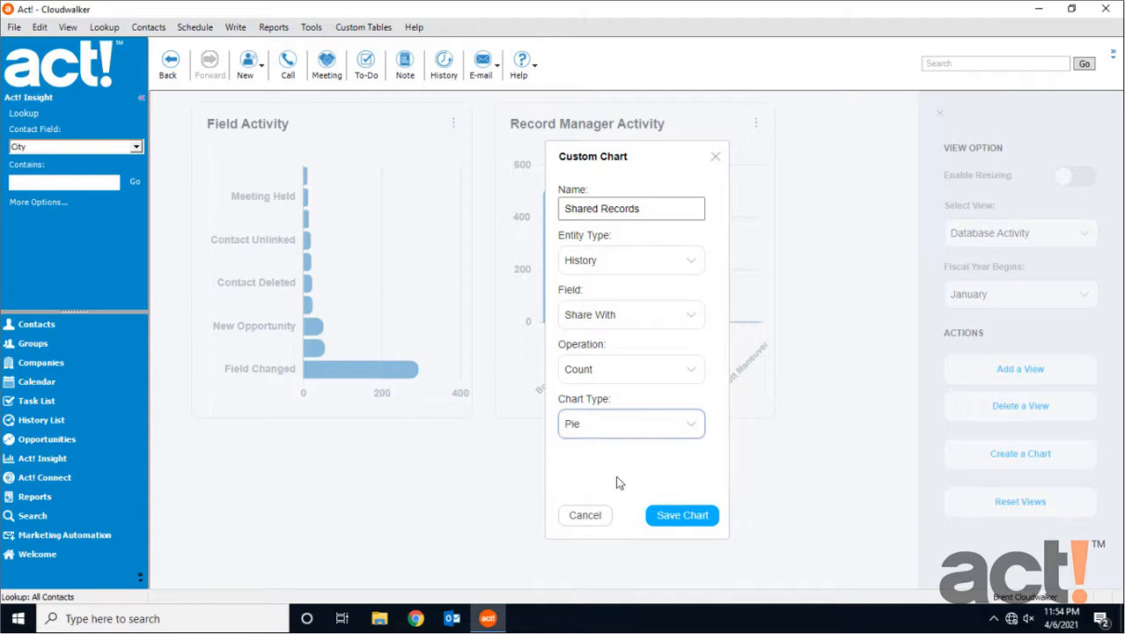
left_click(678, 515)
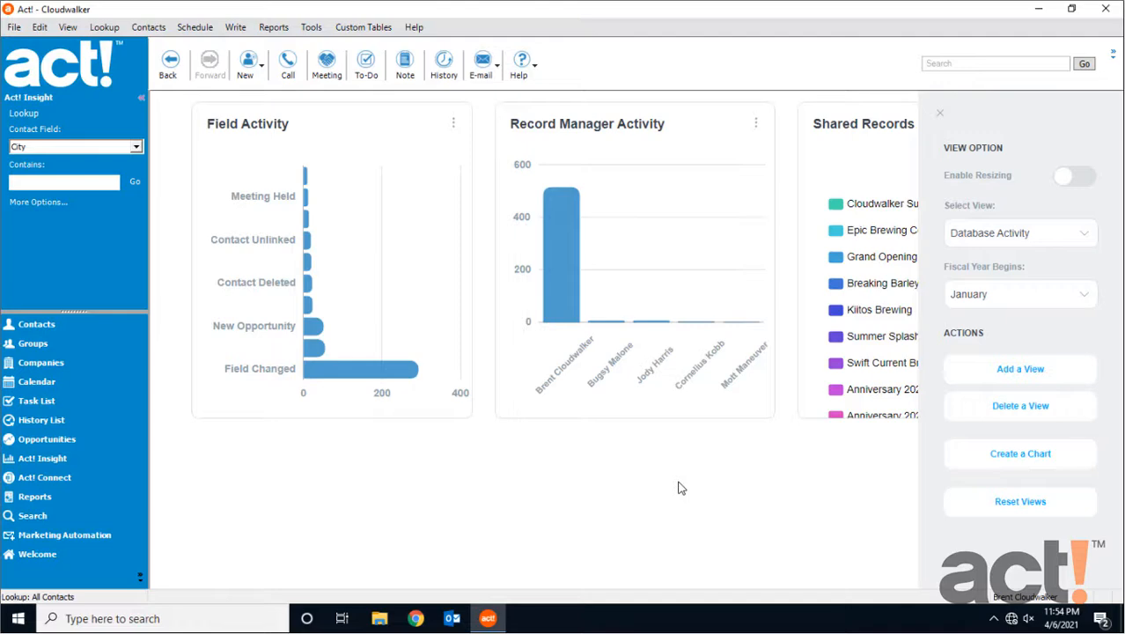
- With resizing enabled, move the Shared Records chart below Field Activity and widen it across the full view
left_click(1069, 180)
left_click(940, 114)
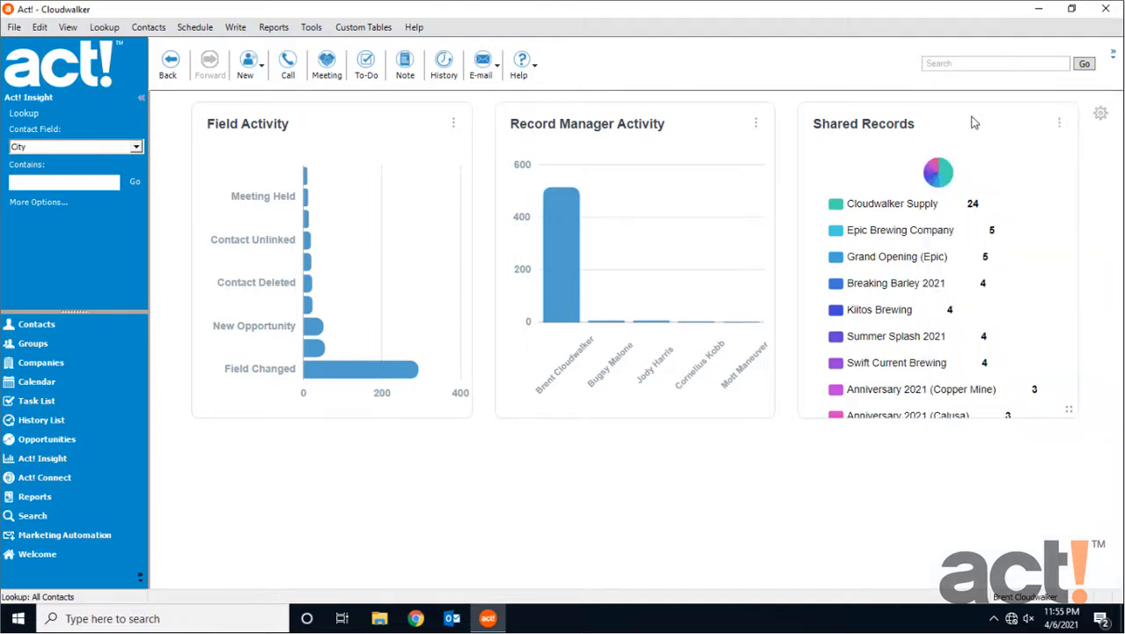
left_click_drag(971, 124, 443, 296)
left_click_drag(463, 356, 392, 351)
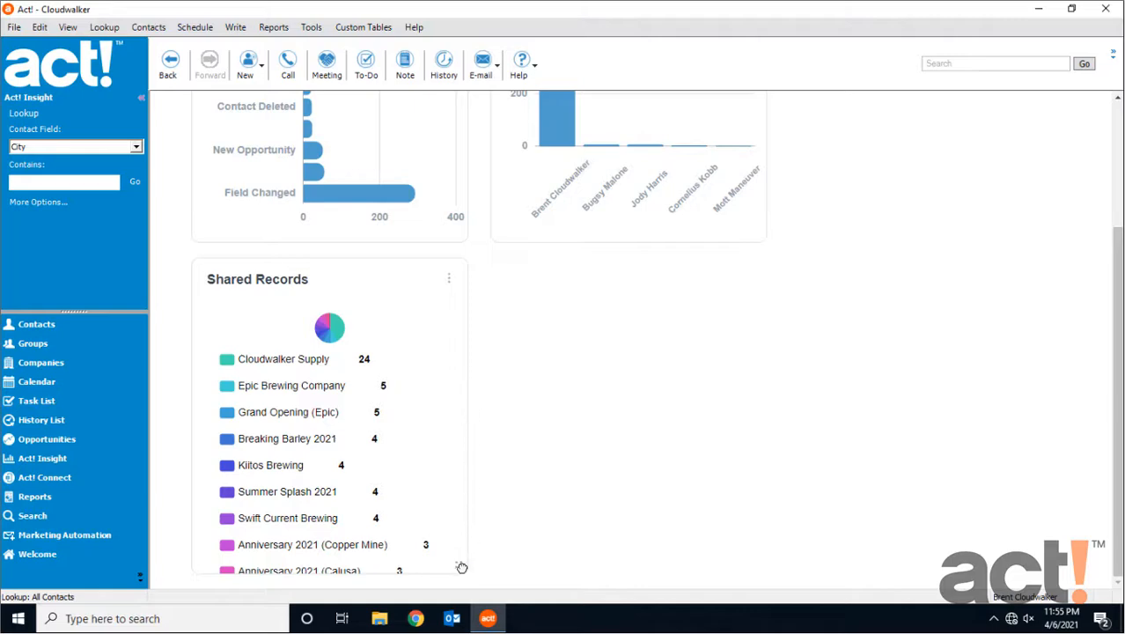
left_click_drag(459, 565, 1070, 572)
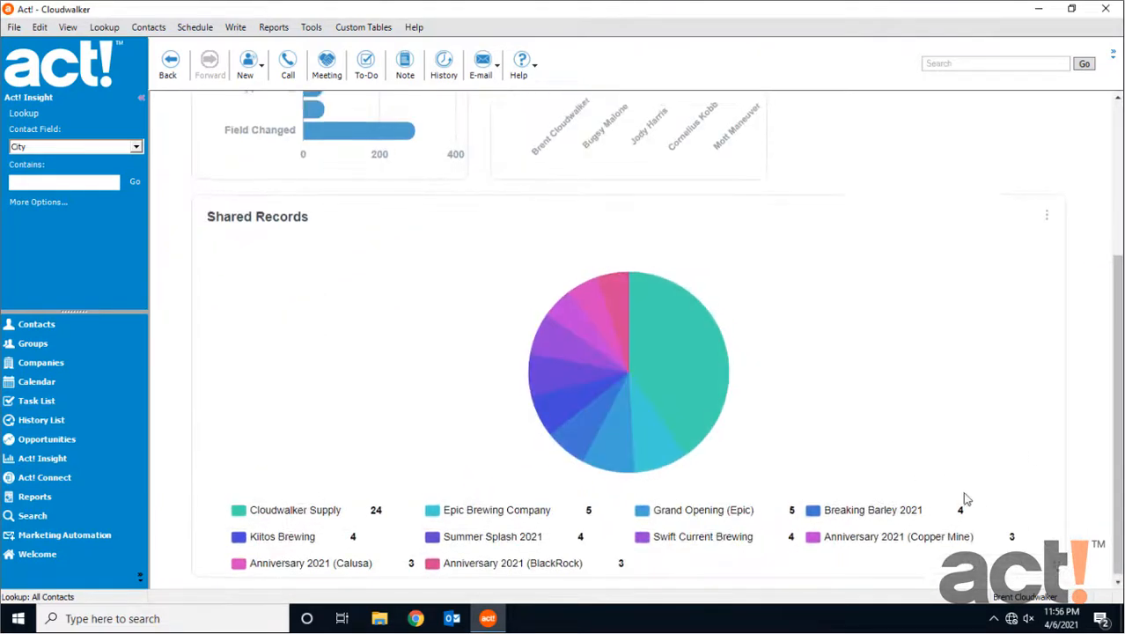
- Shift Record Manager Activity to the right and widen it and Field Activity so each fills half of the upper row
scroll(961, 496, "up", 3)
left_click_drag(683, 319, 823, 321)
left_click_drag(907, 410, 1054, 410)
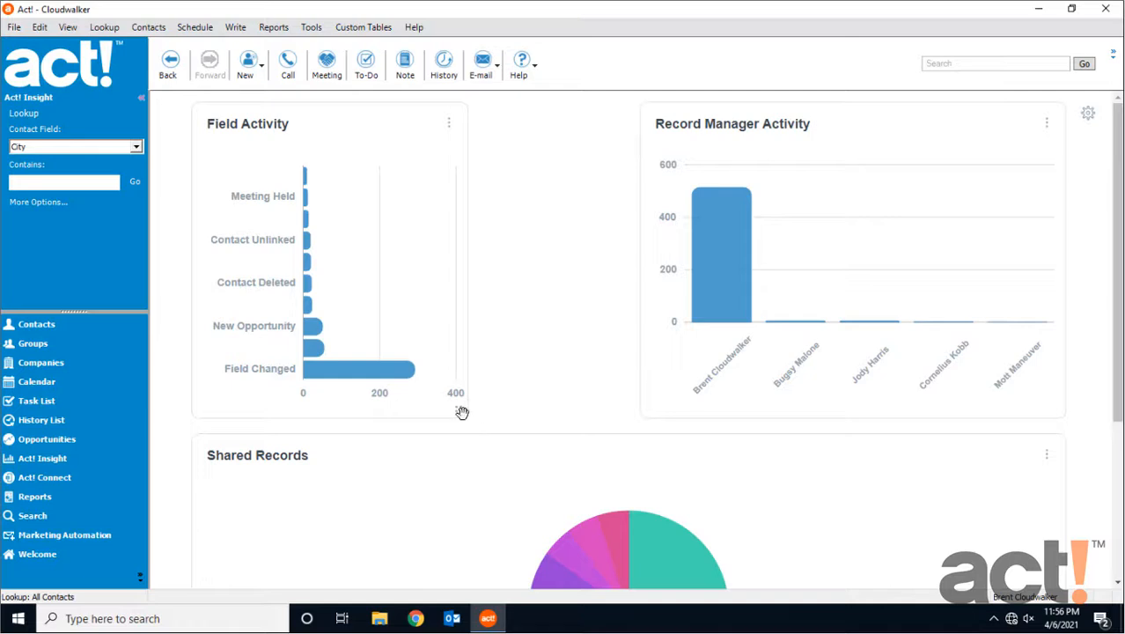
left_click_drag(461, 409, 624, 415)
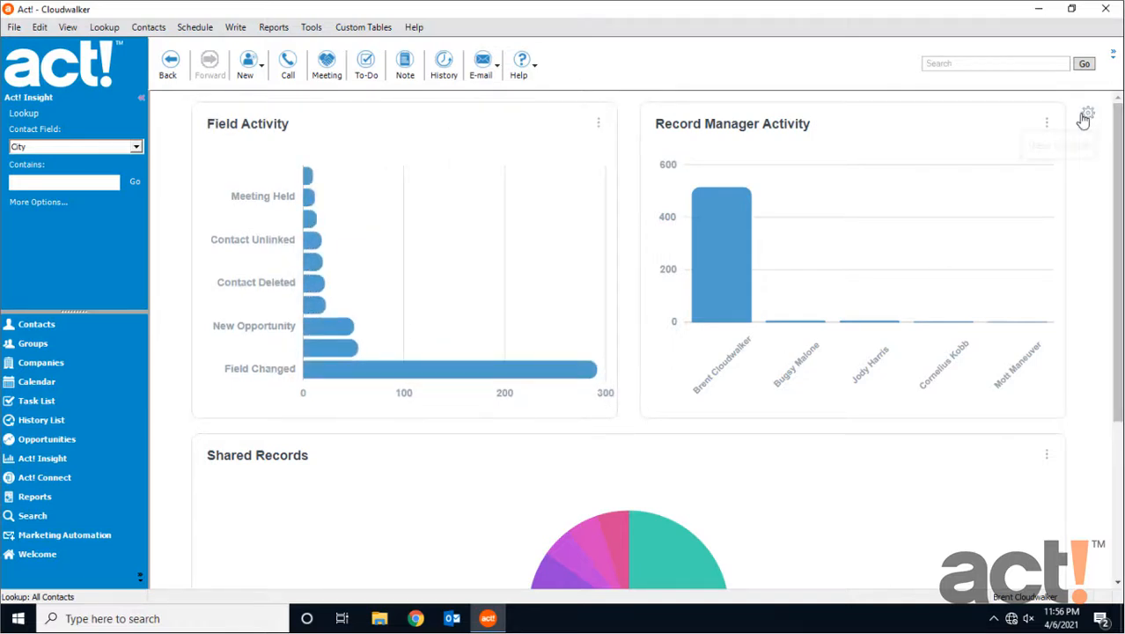
- Turn off resizing for the Database Activity view and close its settings
left_click(1085, 116)
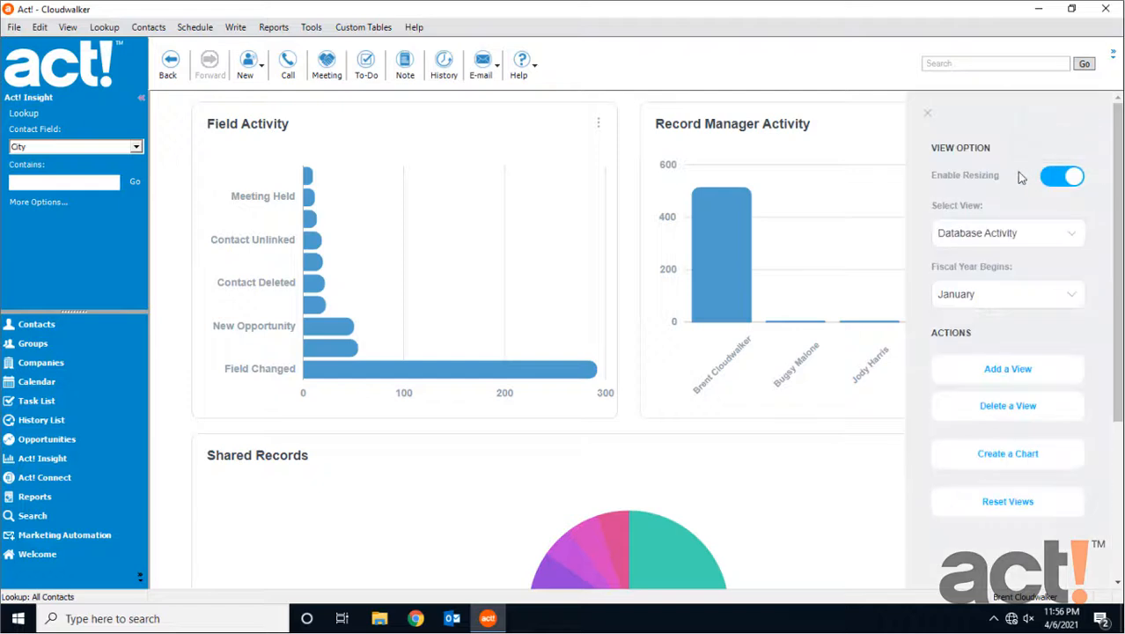
left_click(1065, 181)
left_click(927, 115)
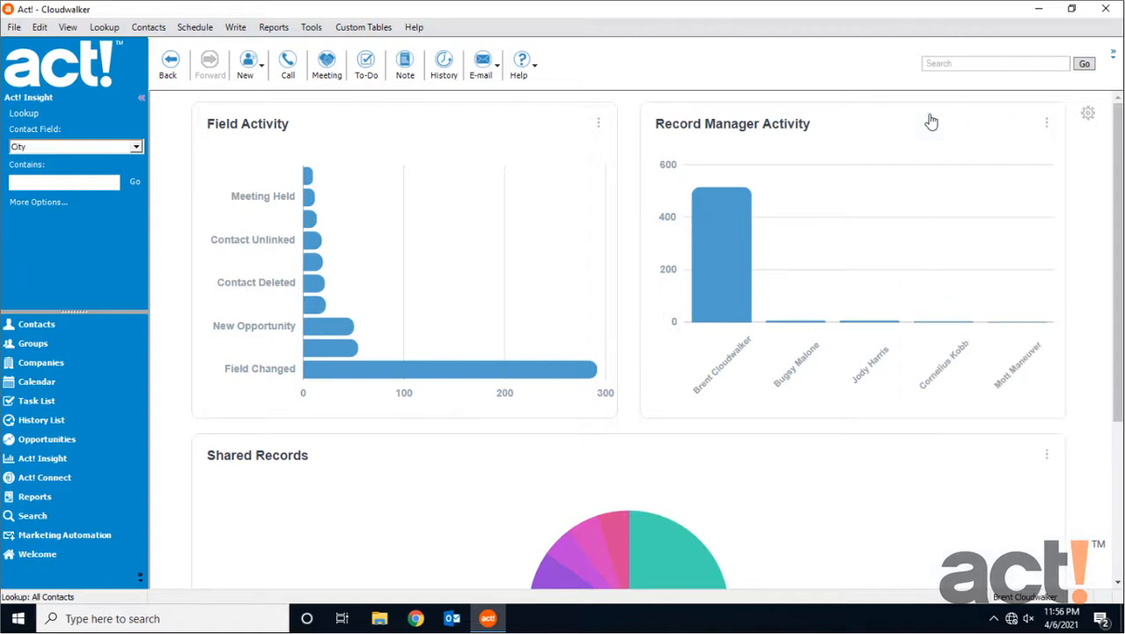